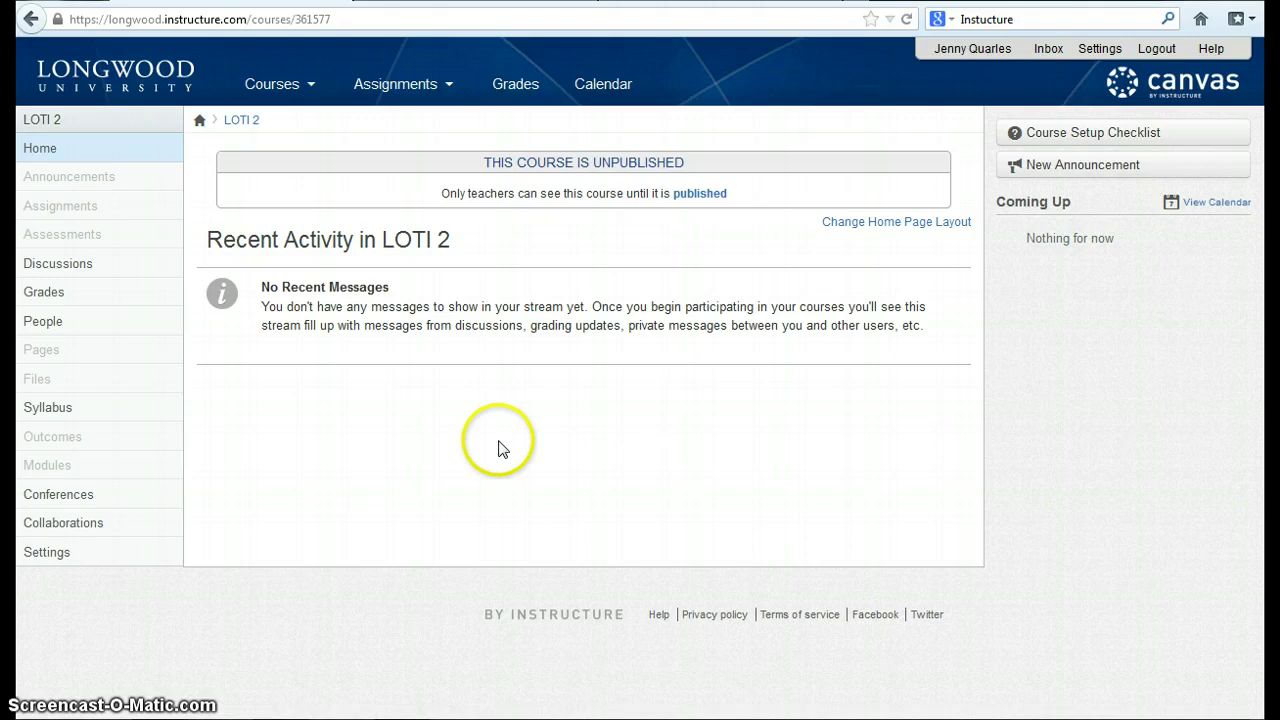
Step: Create a 60-minute web conference named "Course Conference" in the LOTI 2 course, inviting all course members
left_click(120, 494)
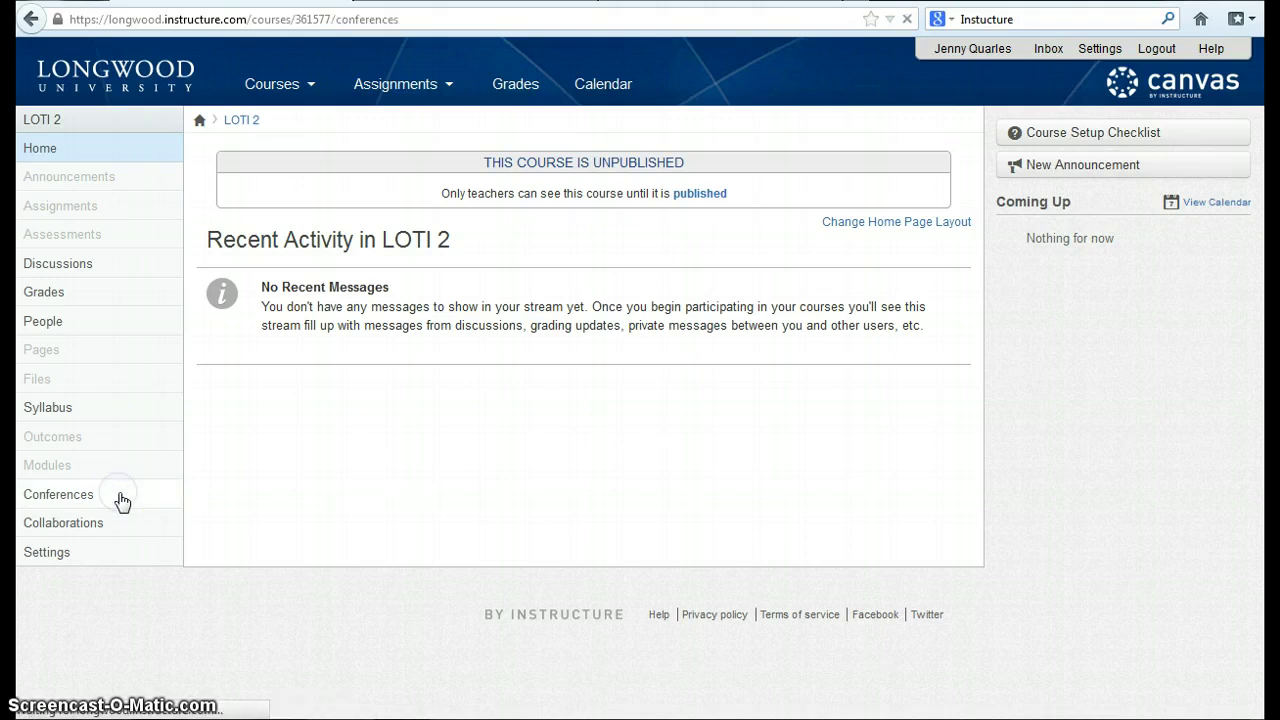
left_click(100, 528)
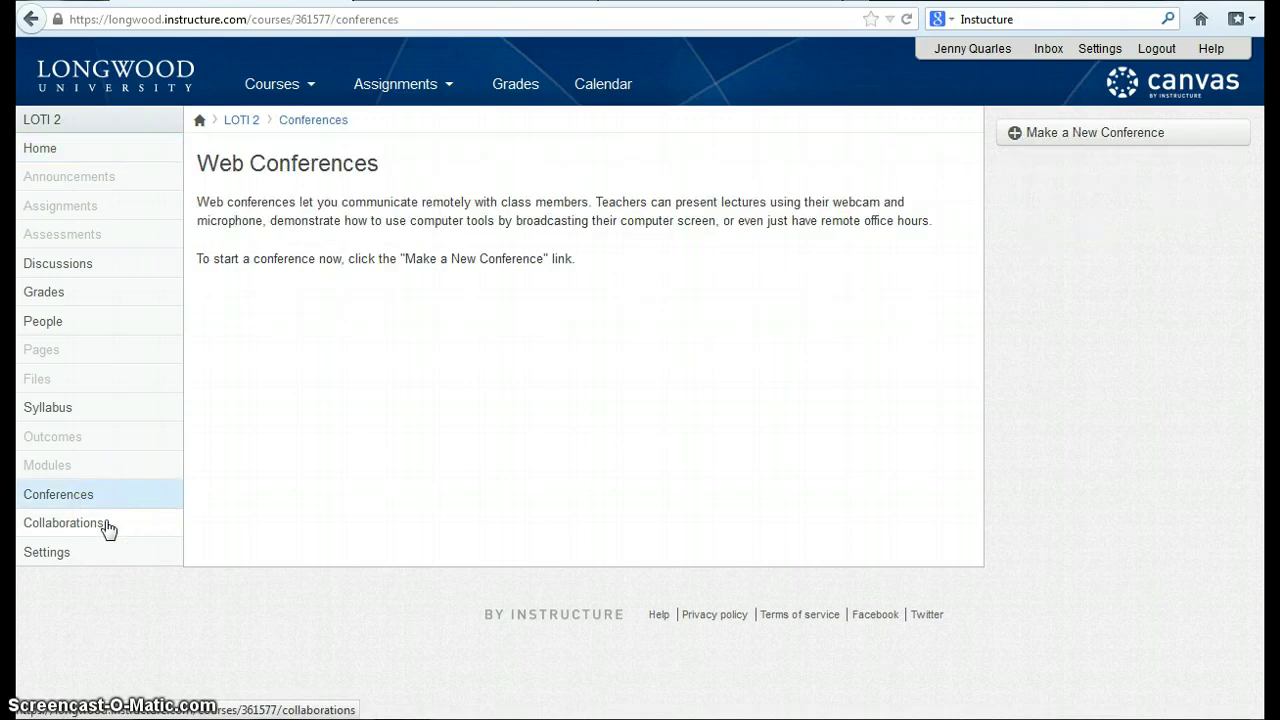
left_click(146, 503)
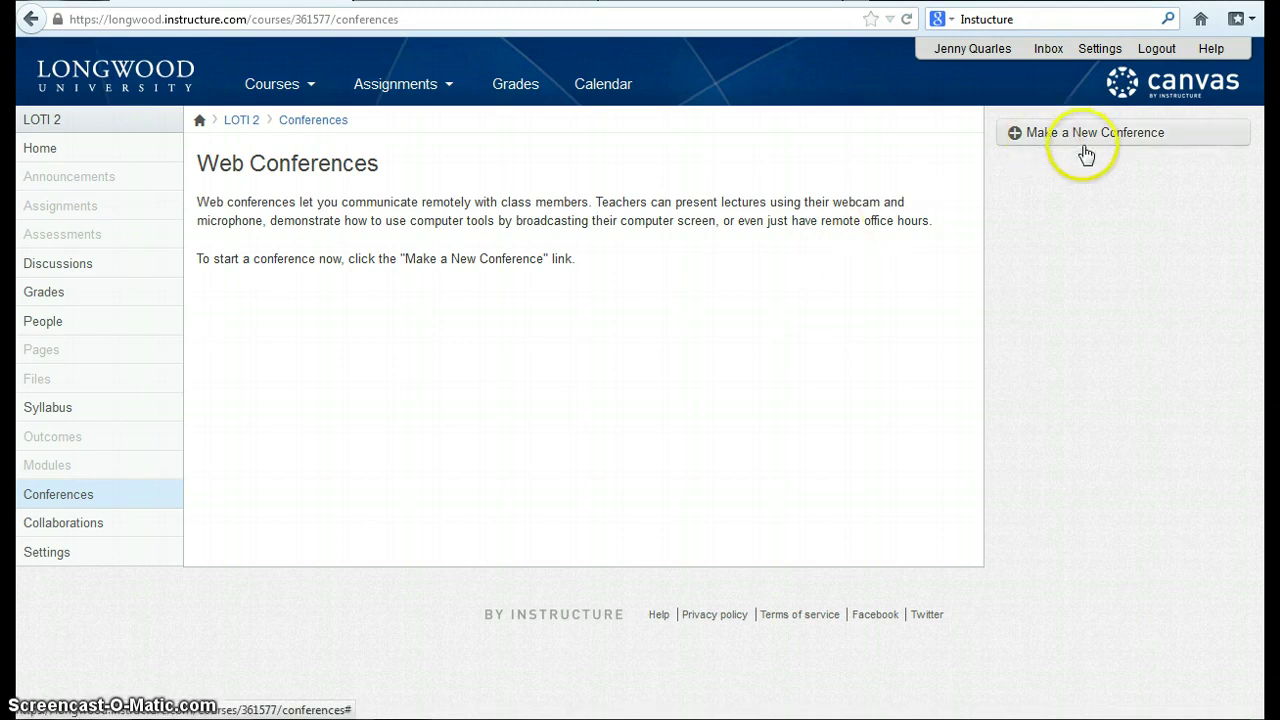
left_click(1049, 153)
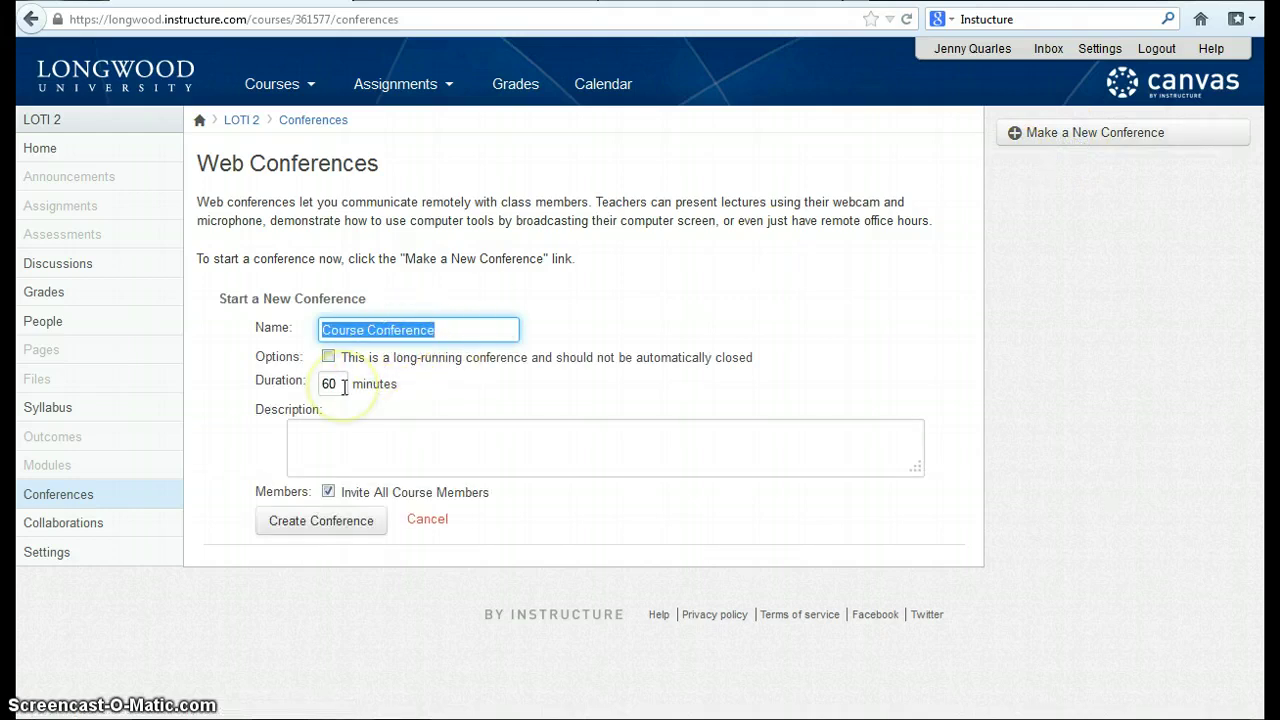
left_click(335, 503)
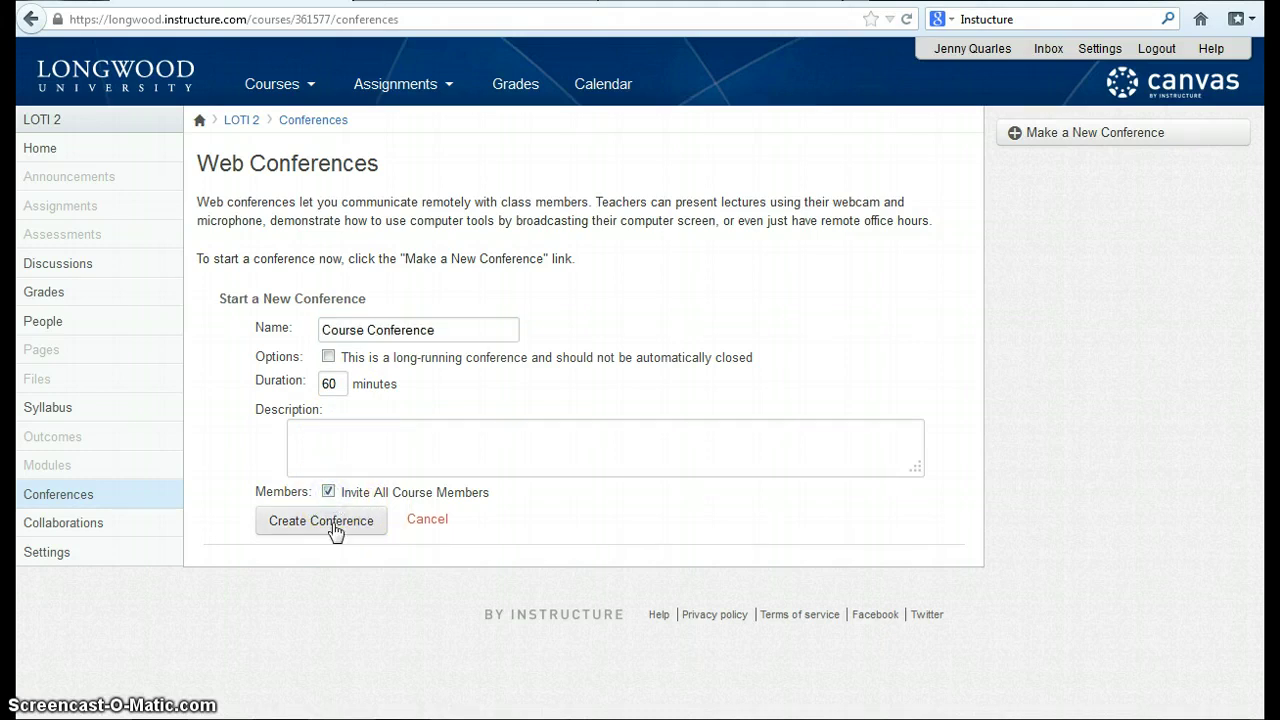
left_click(321, 521)
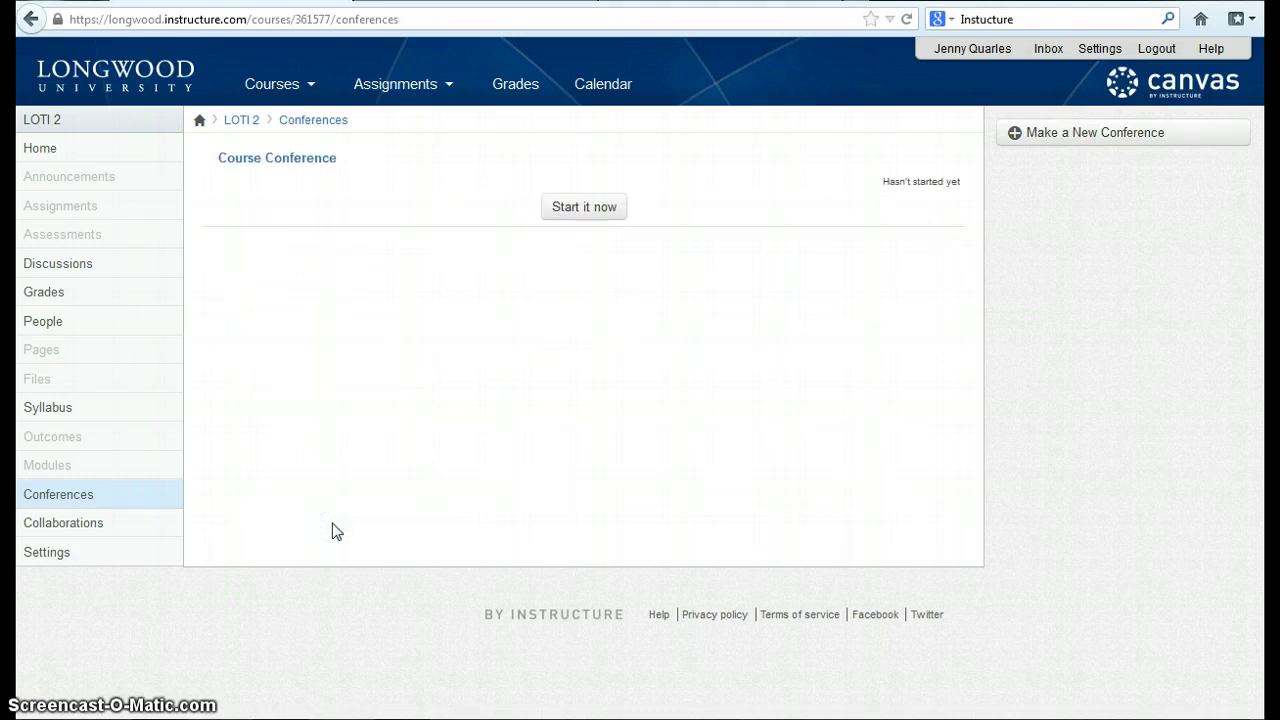
Step: Start the Course Conference, deny its camera and microphone access request, and close the audio setup dialog
left_click(578, 212)
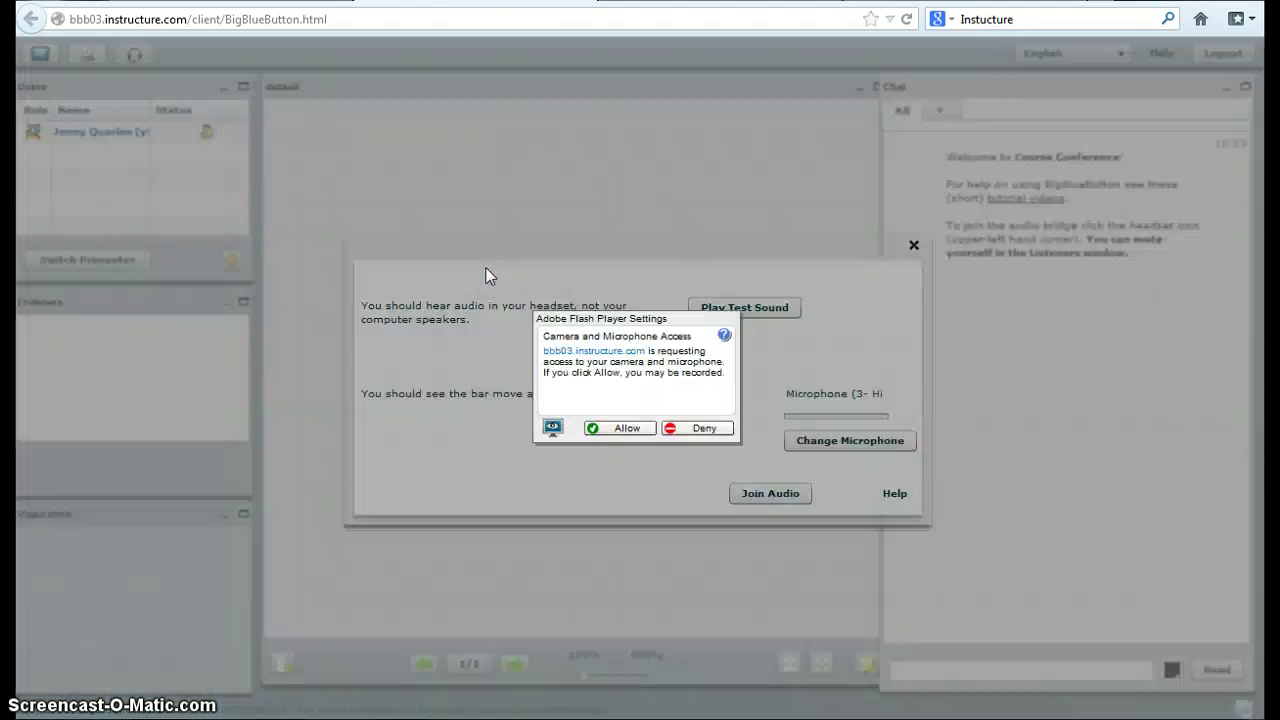
left_click(686, 438)
left_click(913, 246)
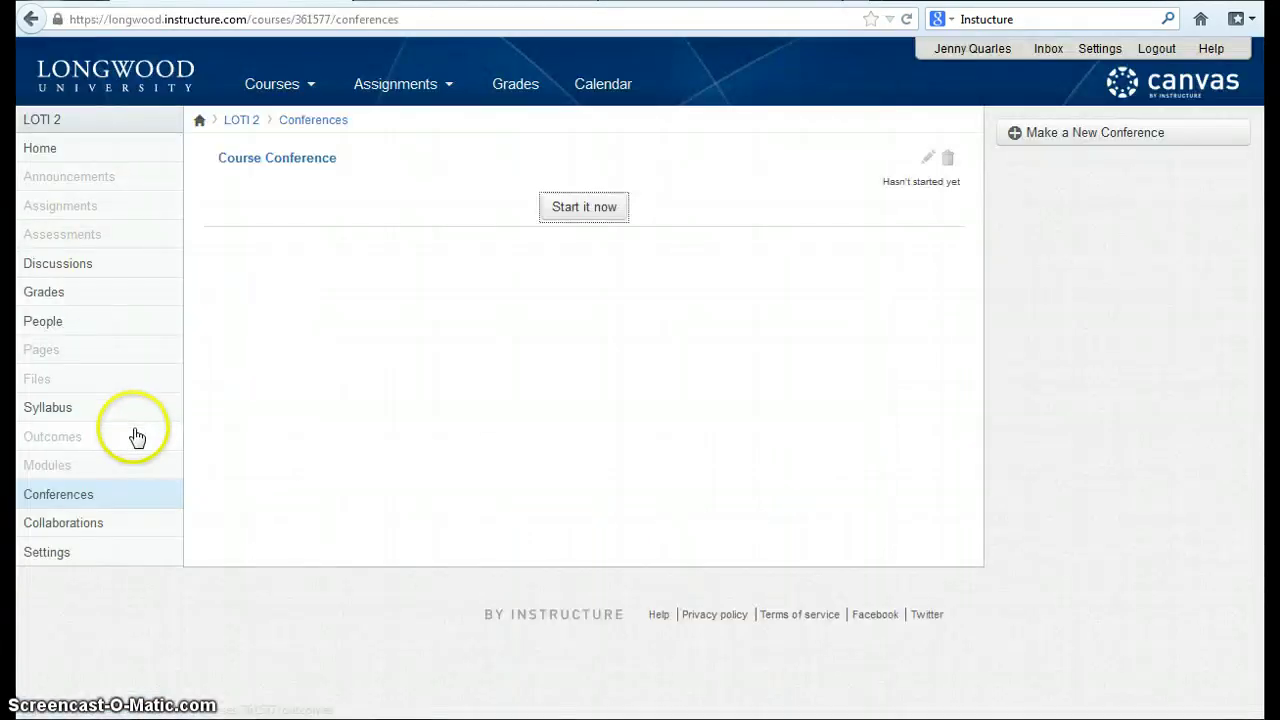
Step: On the course's Collaborations page, choose Google Docs for a new collaboration and grant Canvas access to the Google Docs account
left_click(66, 532)
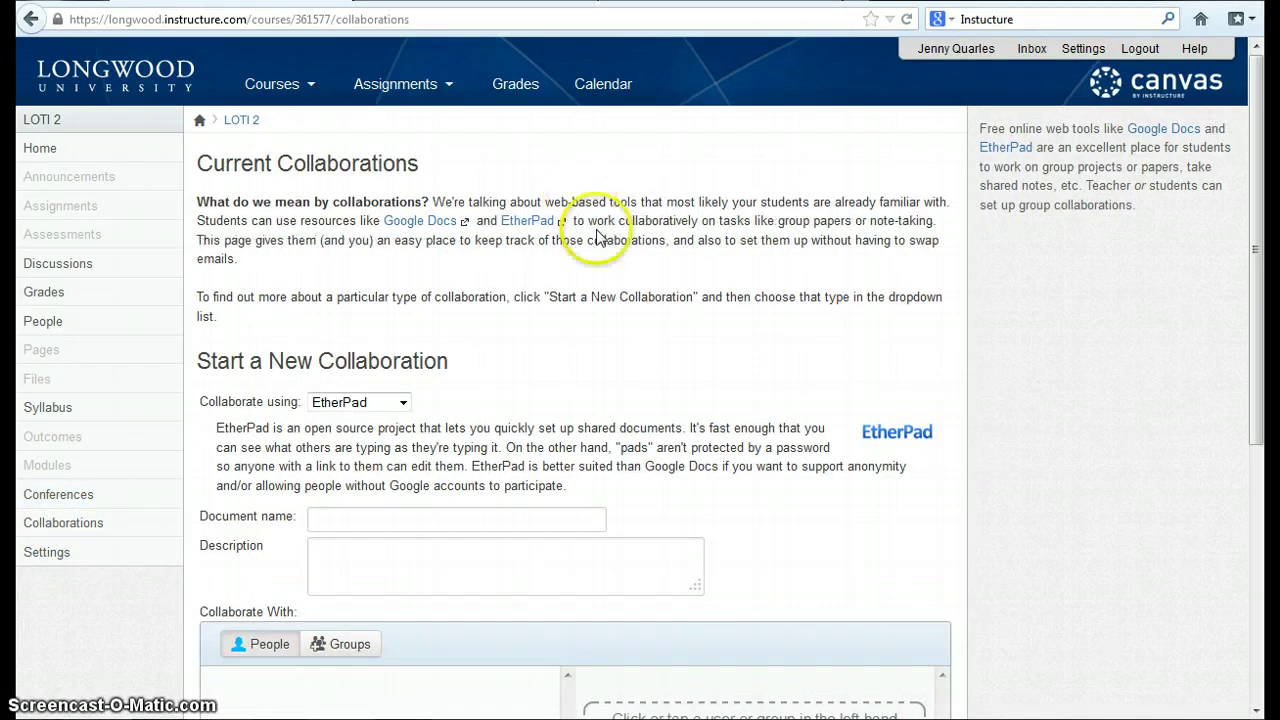
scroll(663, 325, "down", 2)
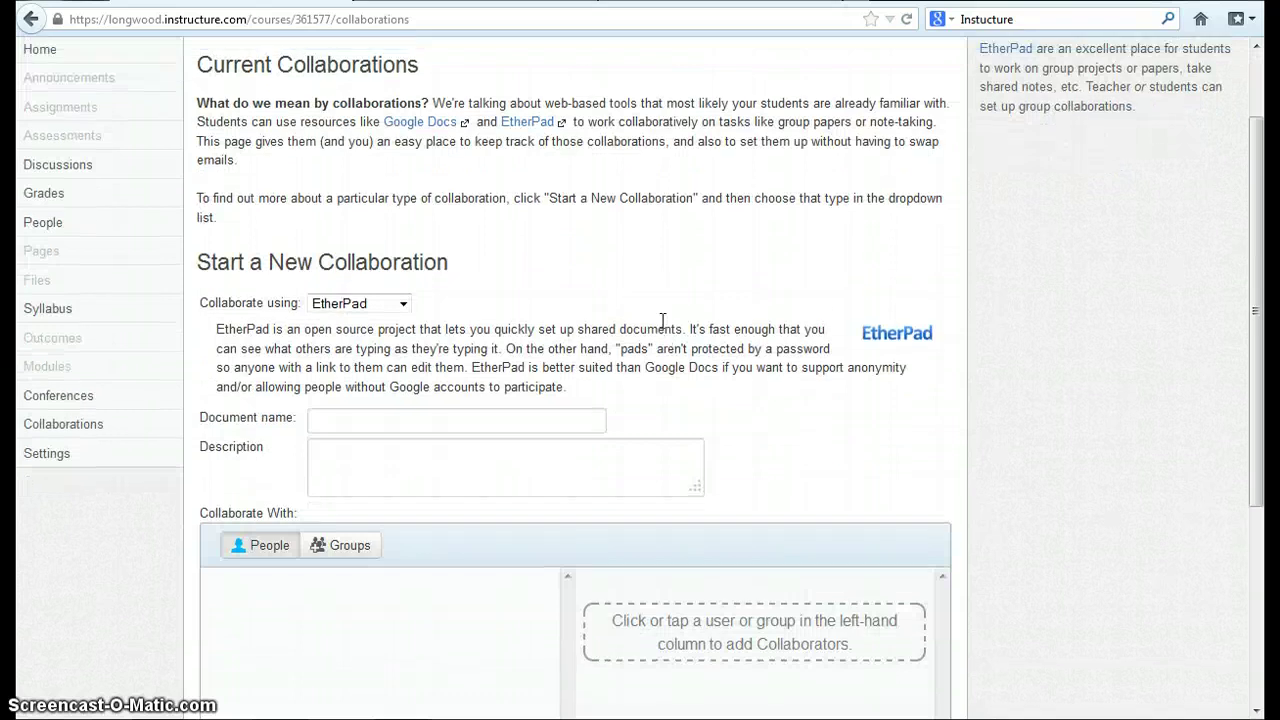
scroll(662, 320, "up", 2)
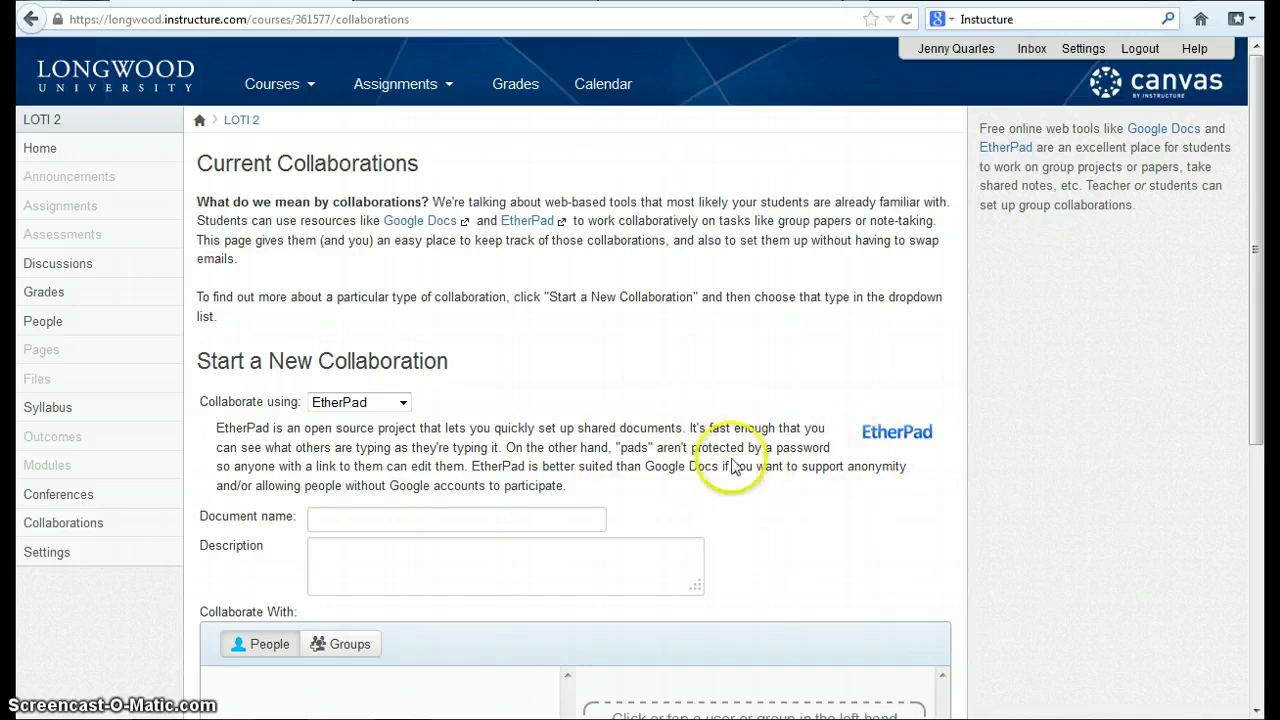
scroll(725, 467, "down", 2)
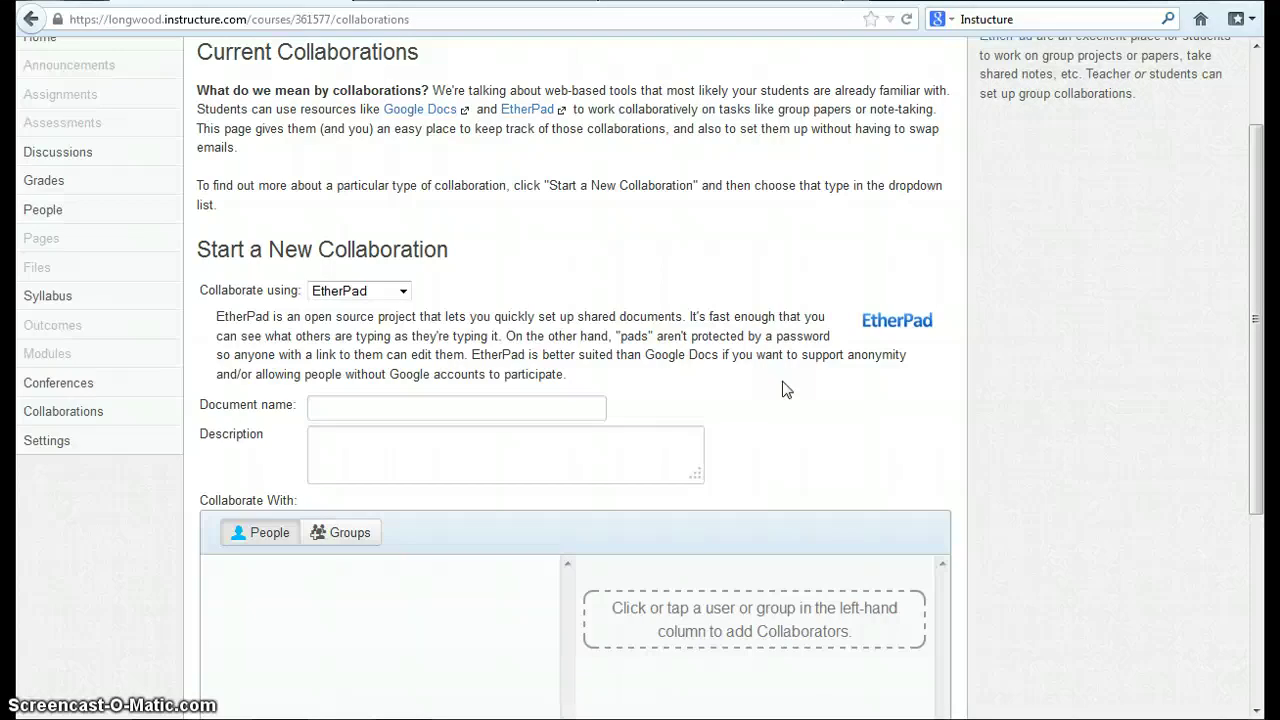
left_click(403, 291)
left_click(396, 323)
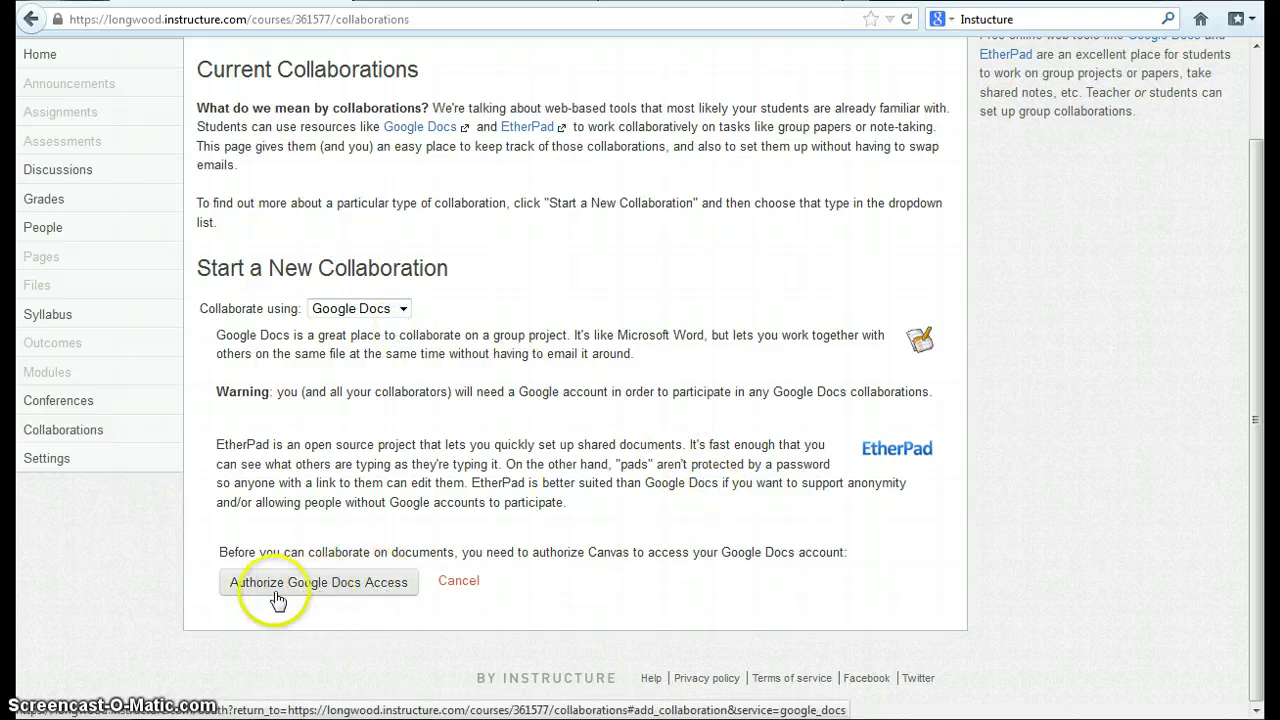
left_click(357, 588)
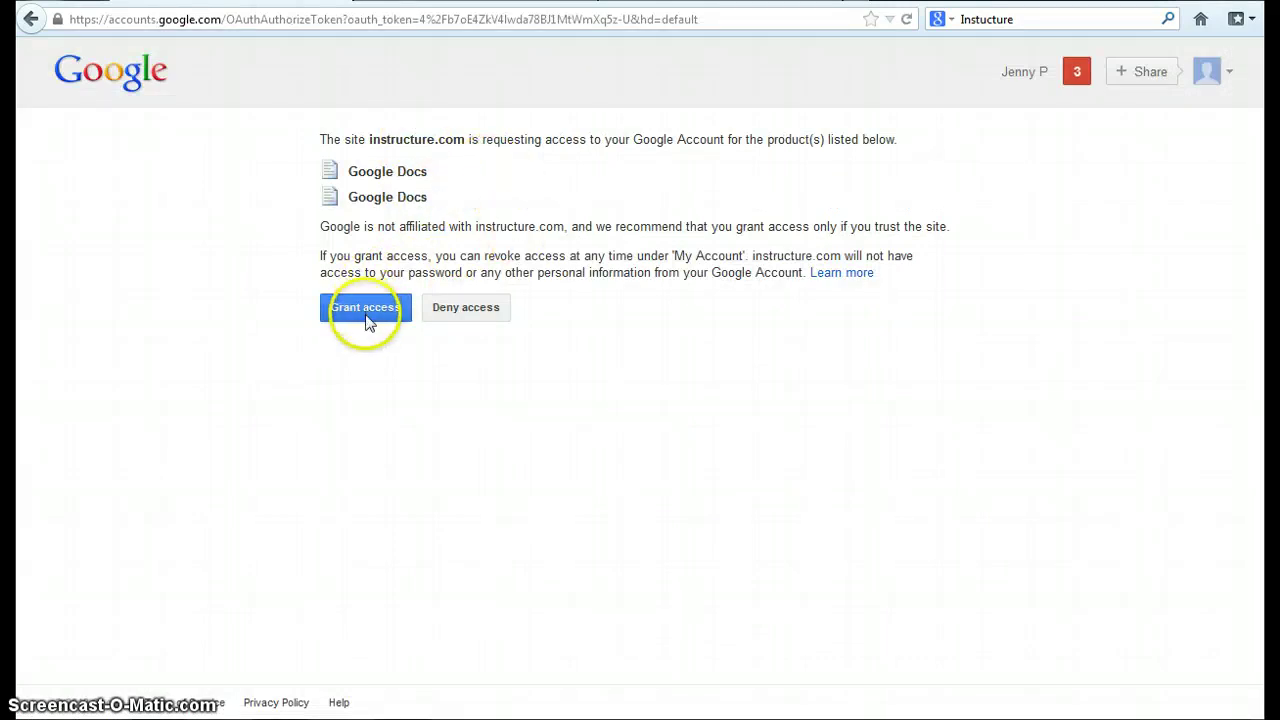
left_click(368, 320)
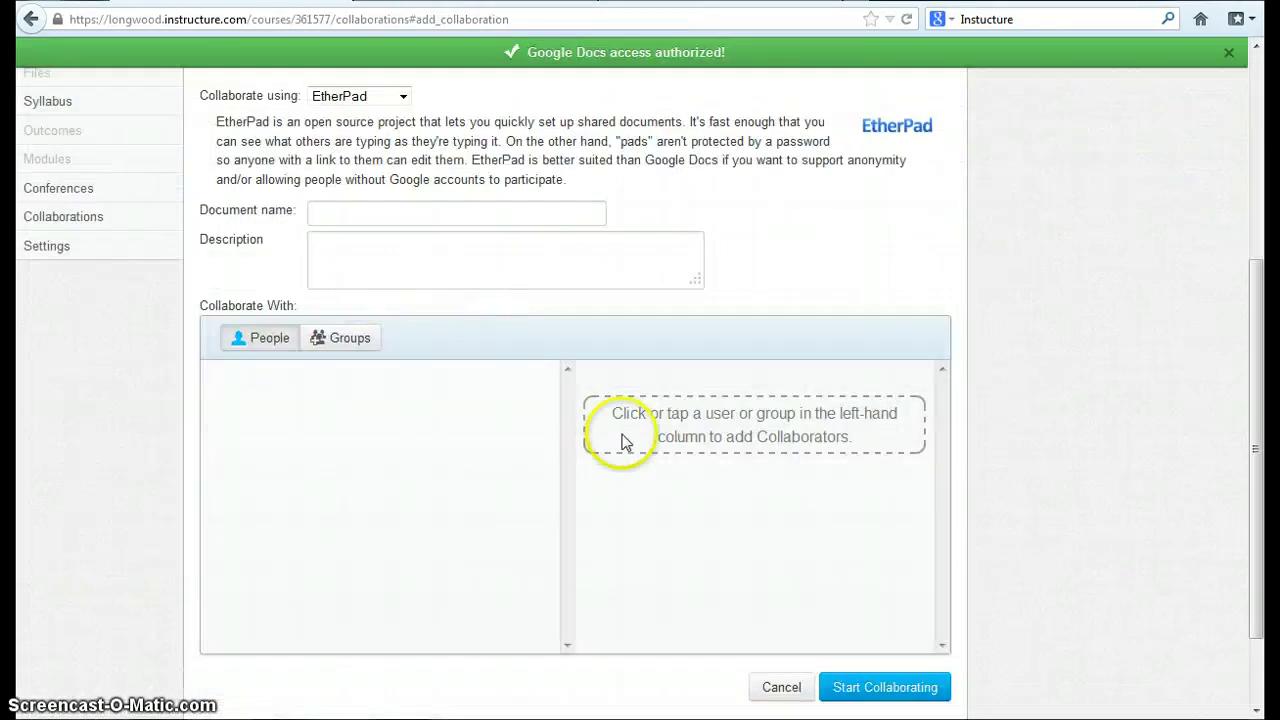
Step: Set the new collaboration to use Google Docs instead of EtherPad
scroll(728, 352, "up", 1)
scroll(728, 352, "up", 5)
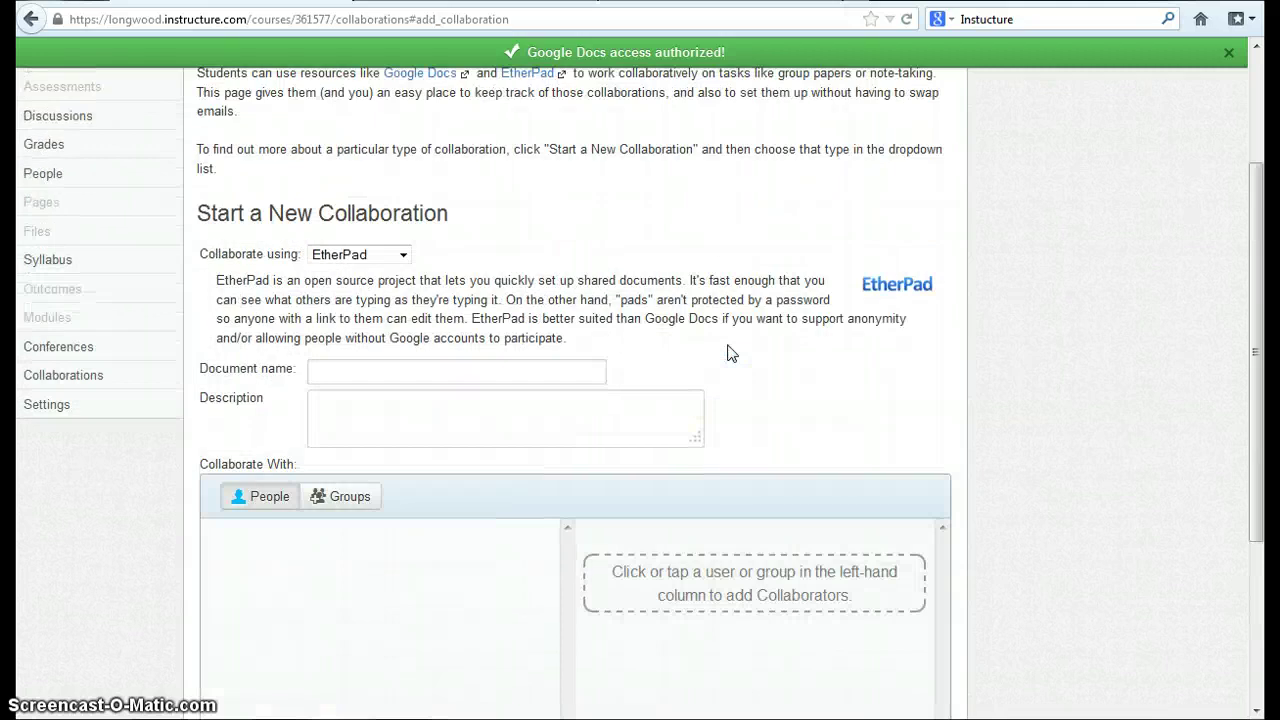
scroll(729, 352, "down", 5)
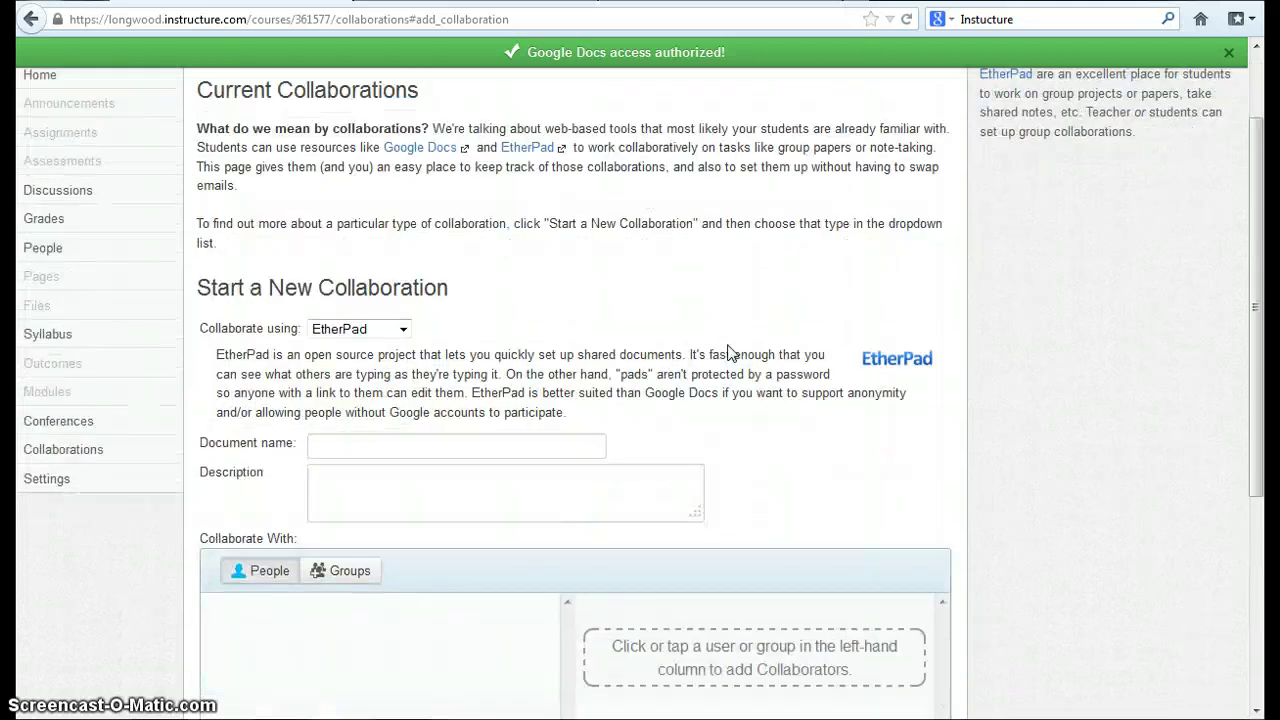
left_click(403, 208)
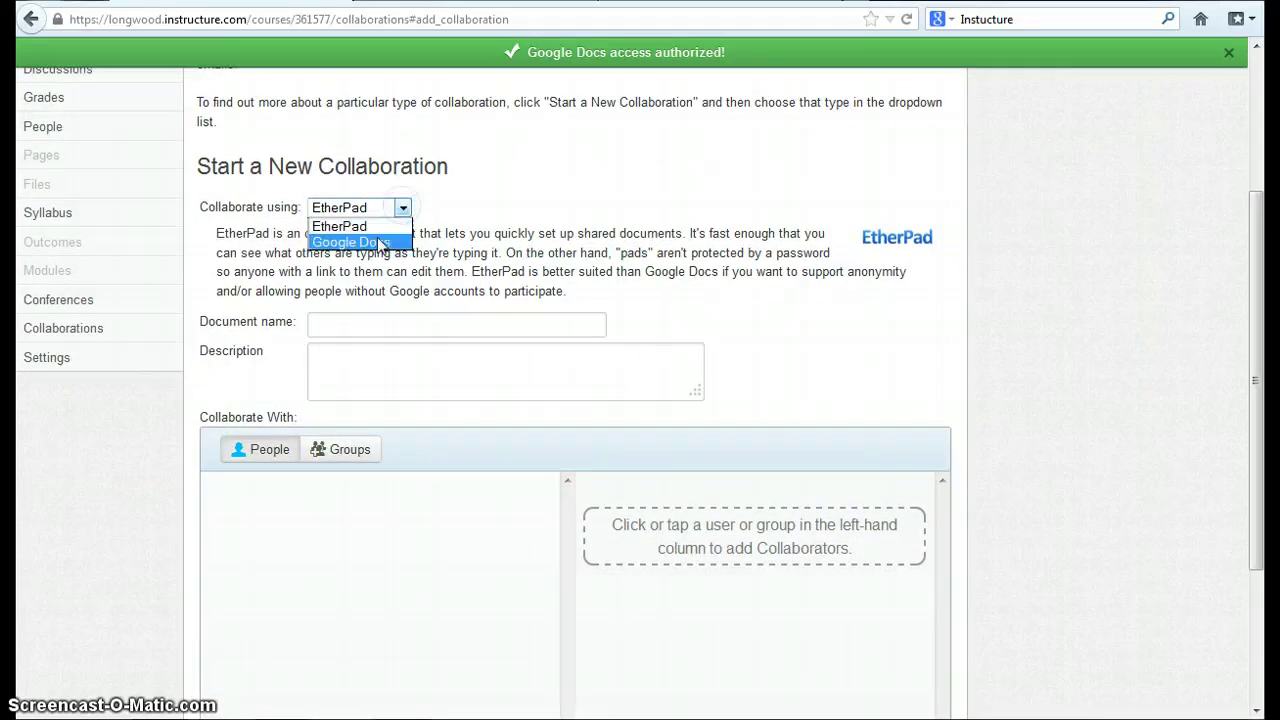
left_click(379, 240)
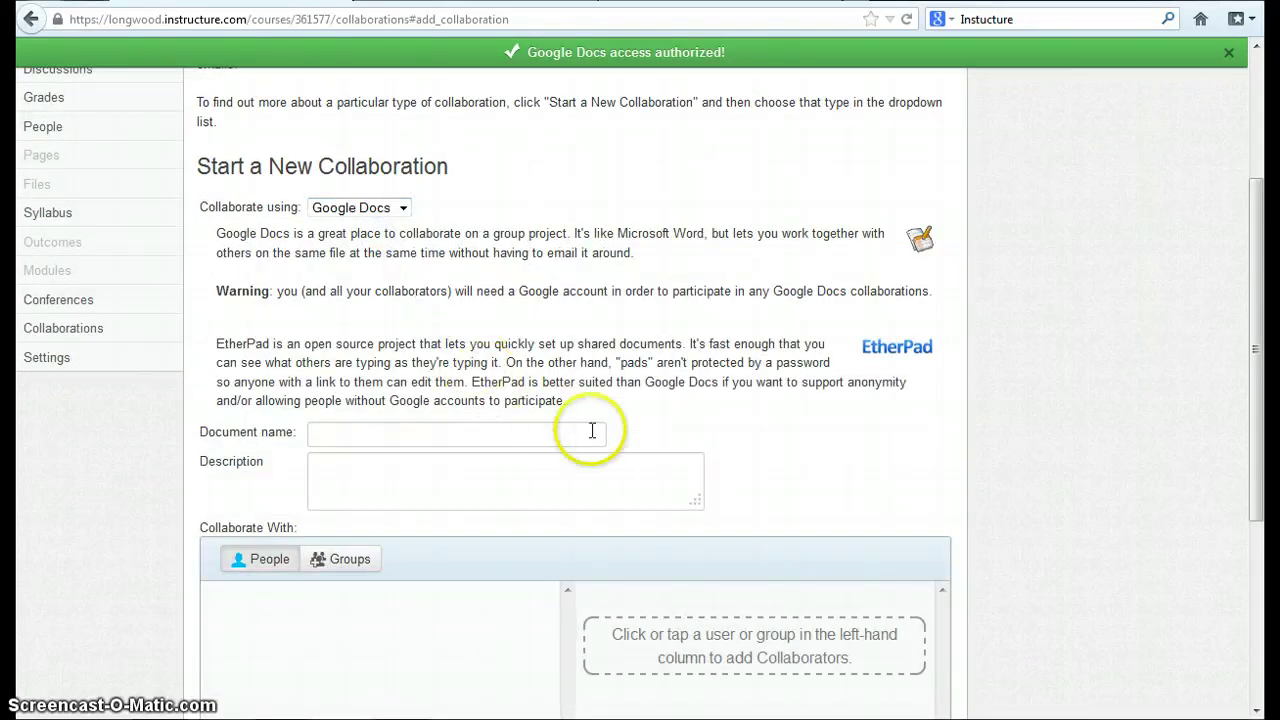
Step: Name the collaboration document "Title", leave the description empty, and start collaborating
scroll(592, 430, "down", 2)
left_click(414, 323)
left_click(409, 366)
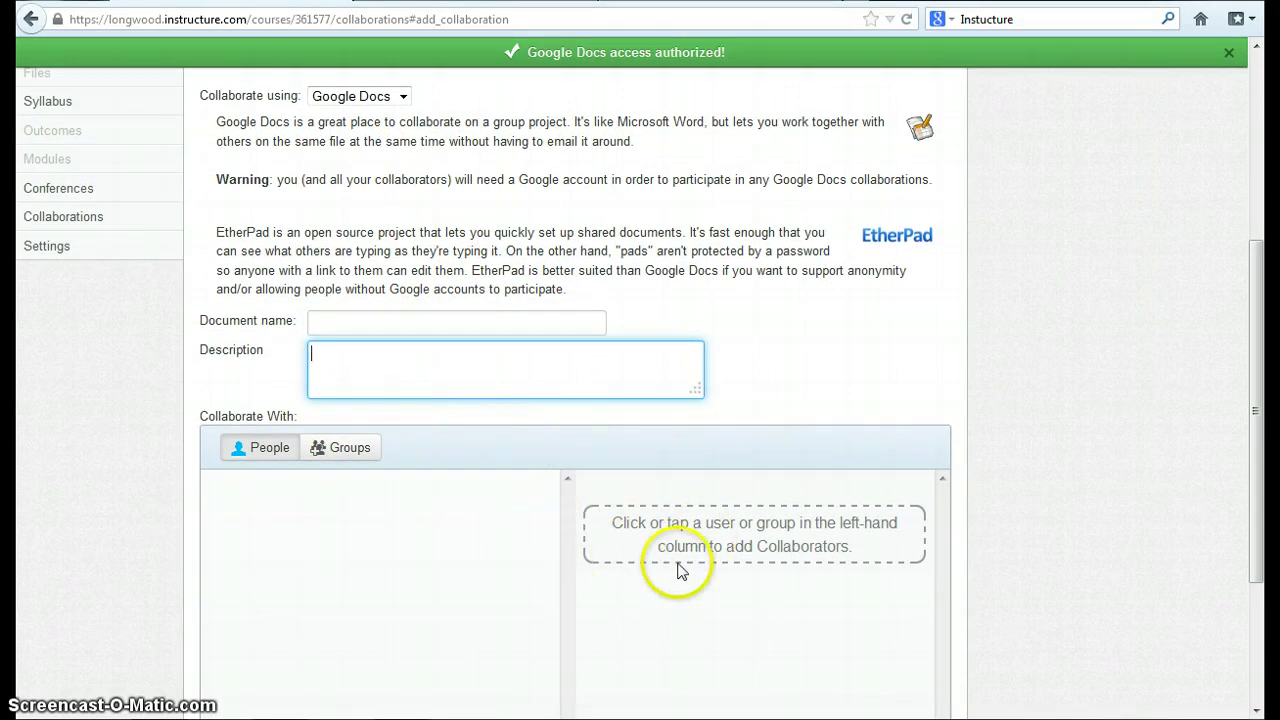
scroll(660, 530, "down", 3)
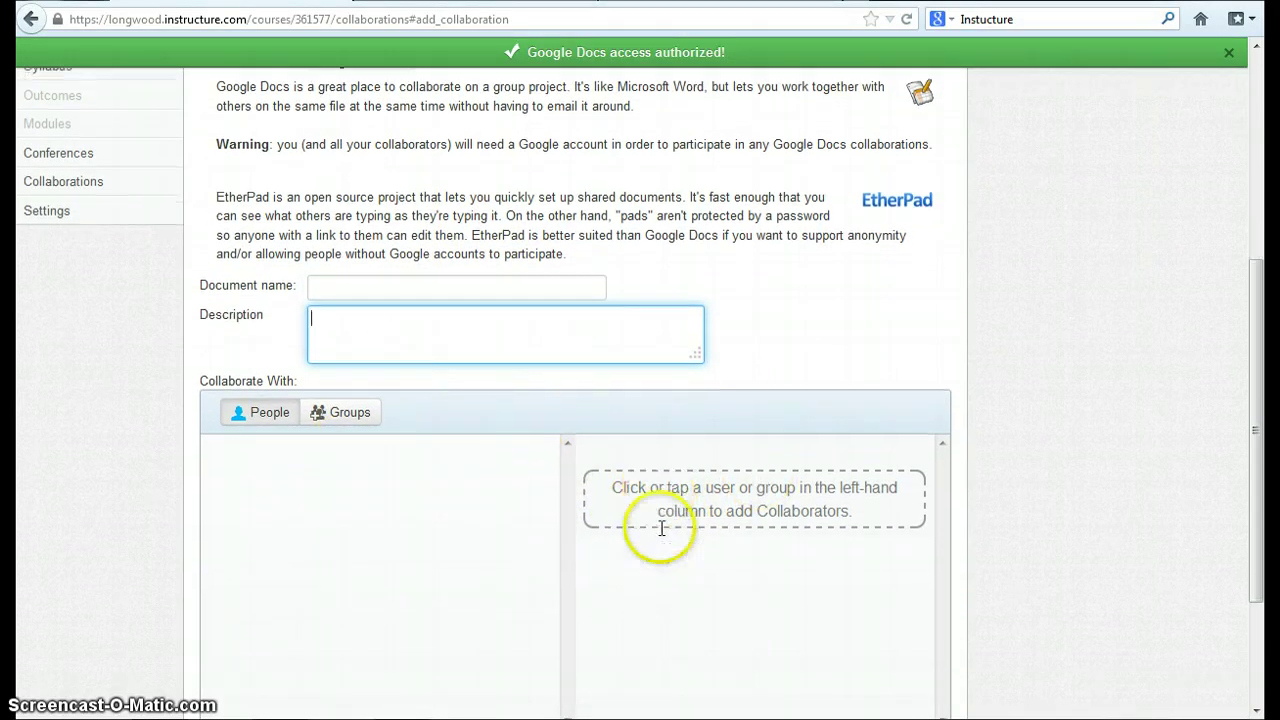
scroll(661, 528, "down", 1)
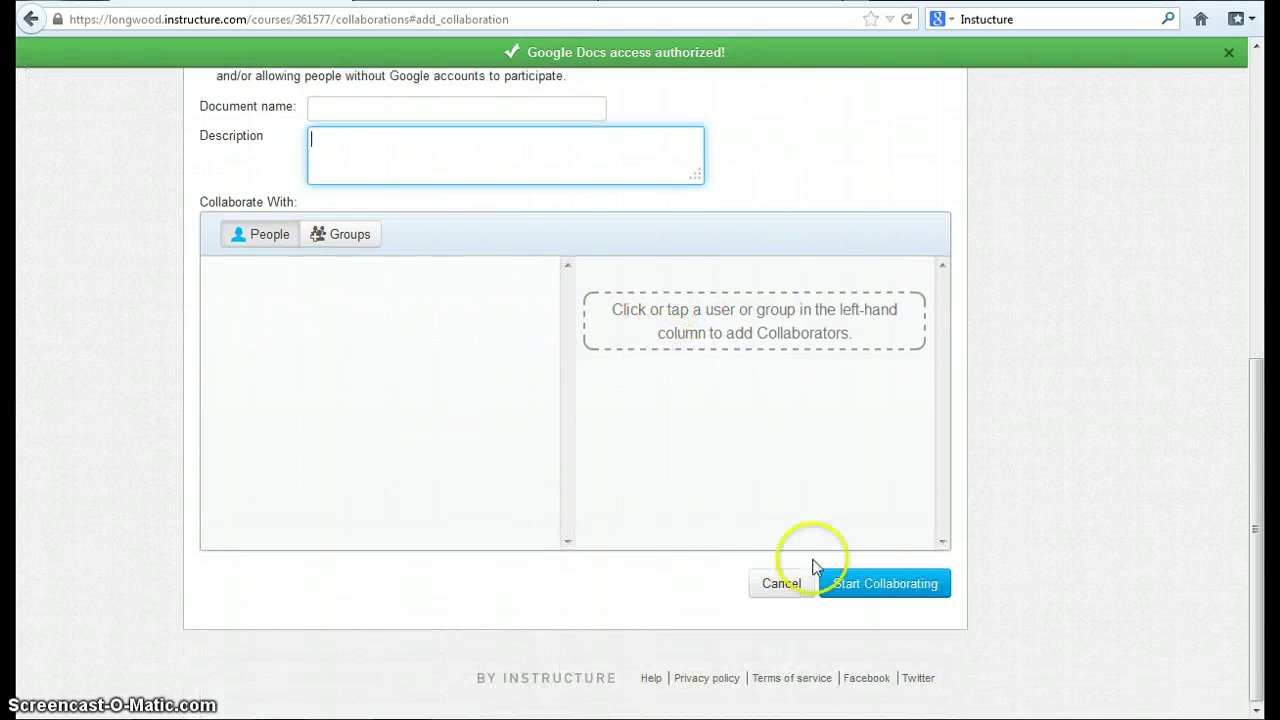
left_click(862, 592)
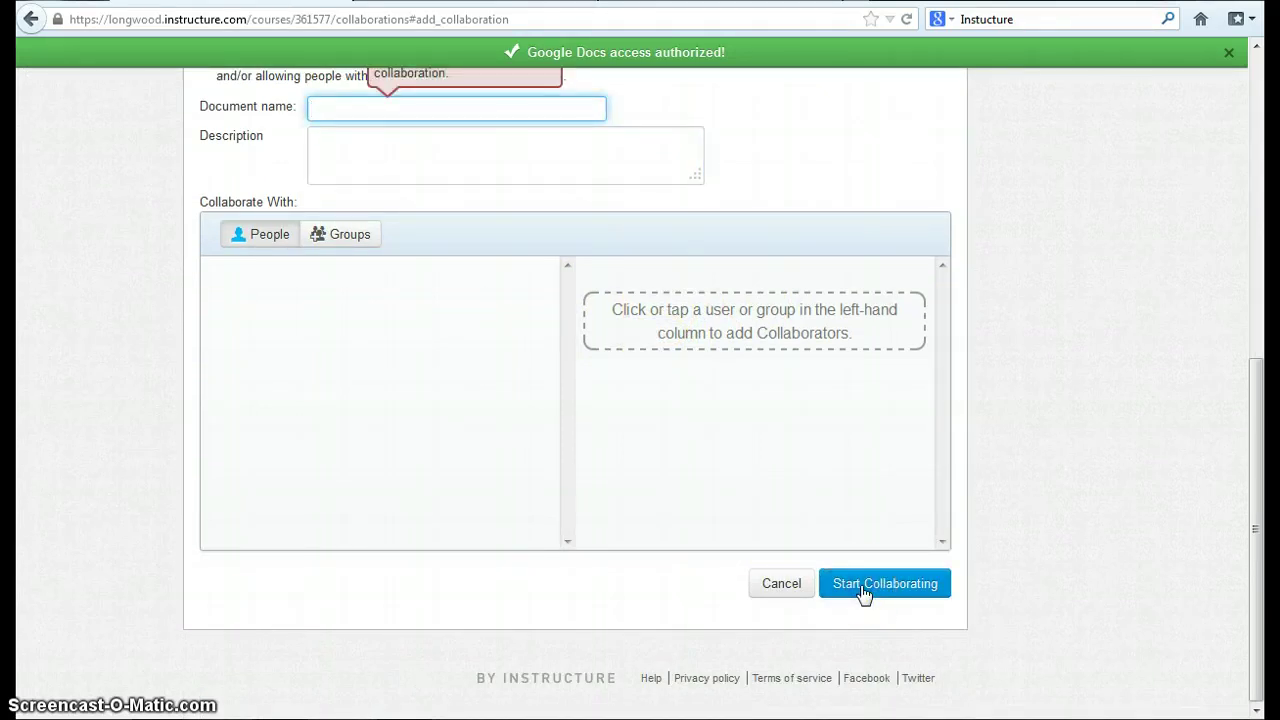
scroll(840, 588, "up", 4)
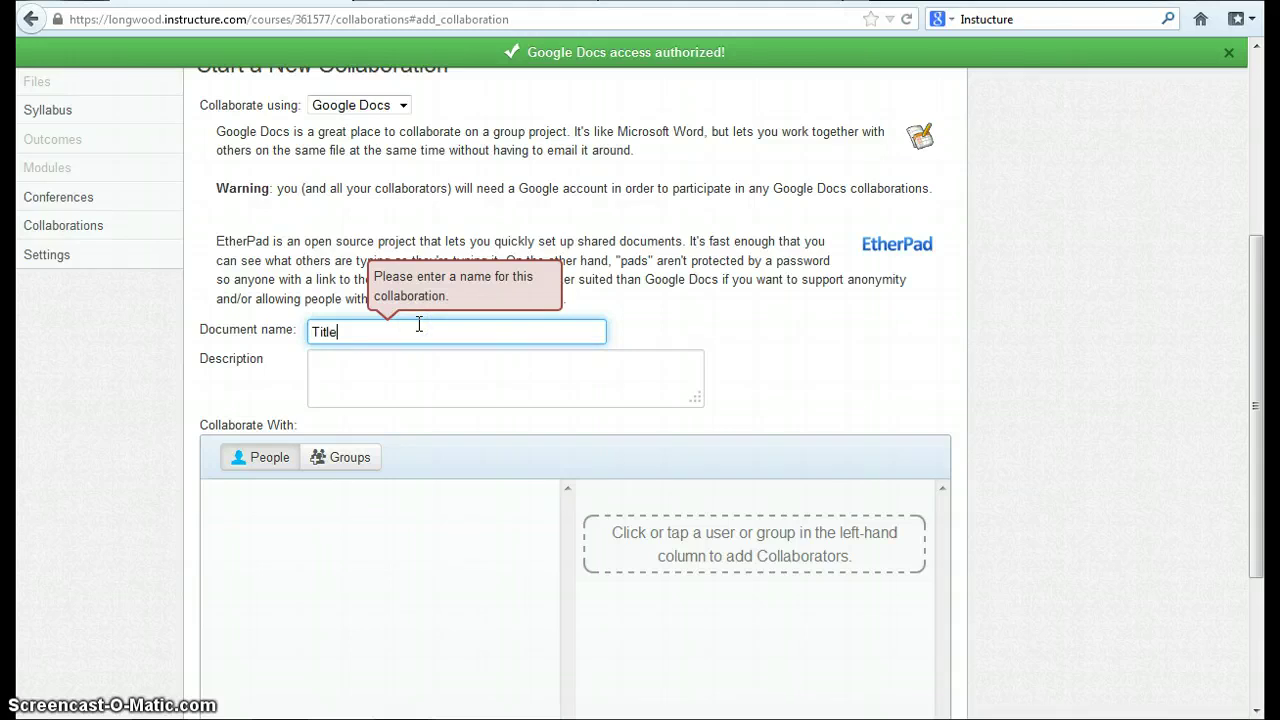
scroll(699, 414, "down", 4)
left_click(858, 585)
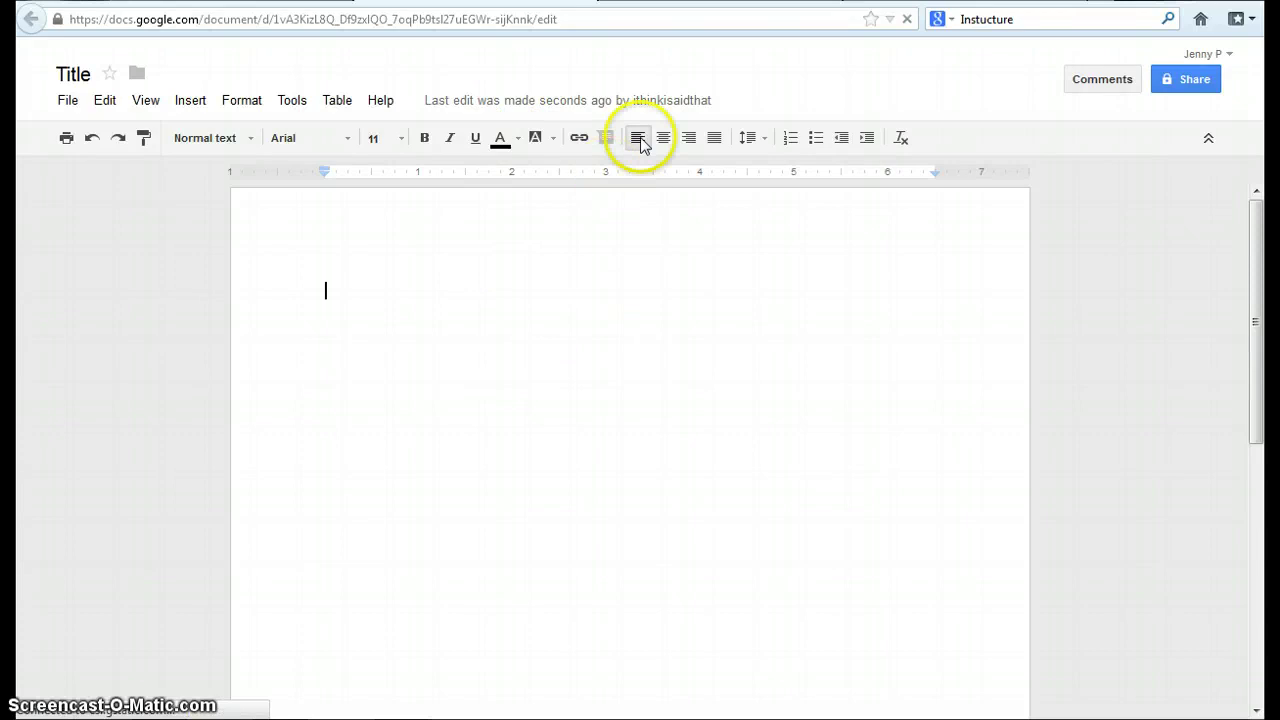
Step: Change the Google document's sharing visibility to "Anyone with the link" with "Can view" access and save it
mouse_move(645, 110)
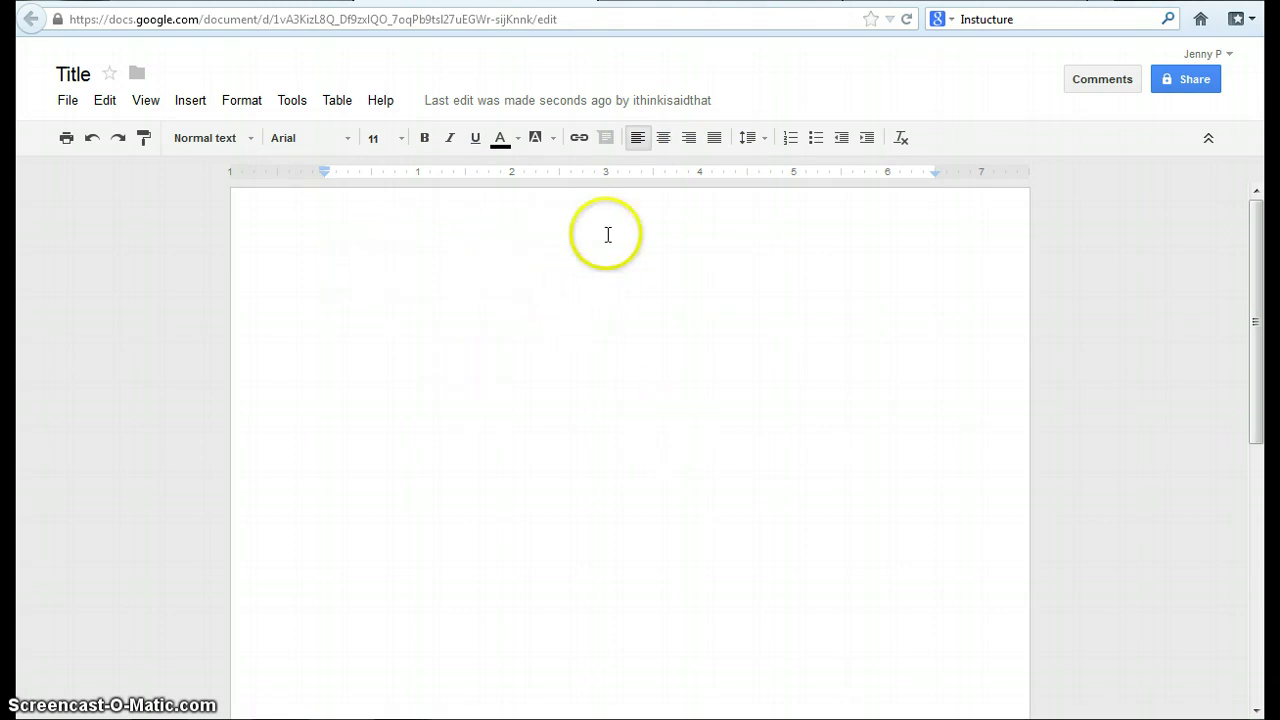
left_click(1197, 88)
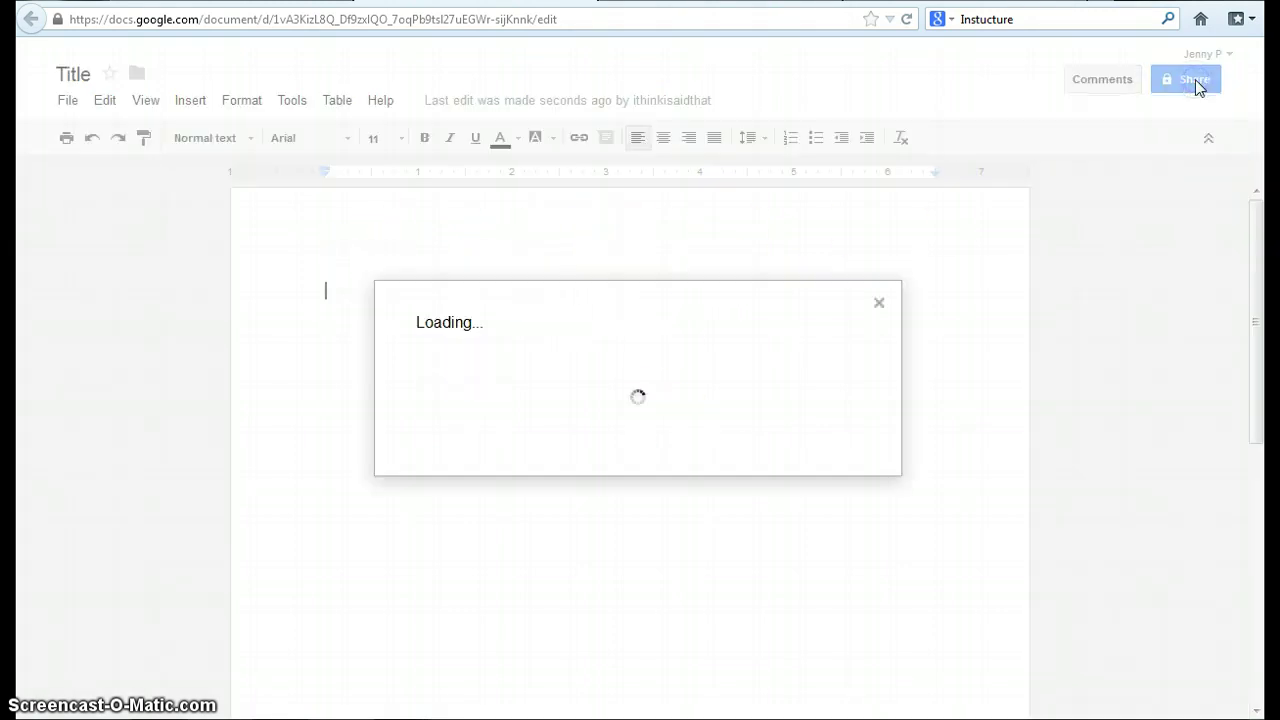
left_click(874, 300)
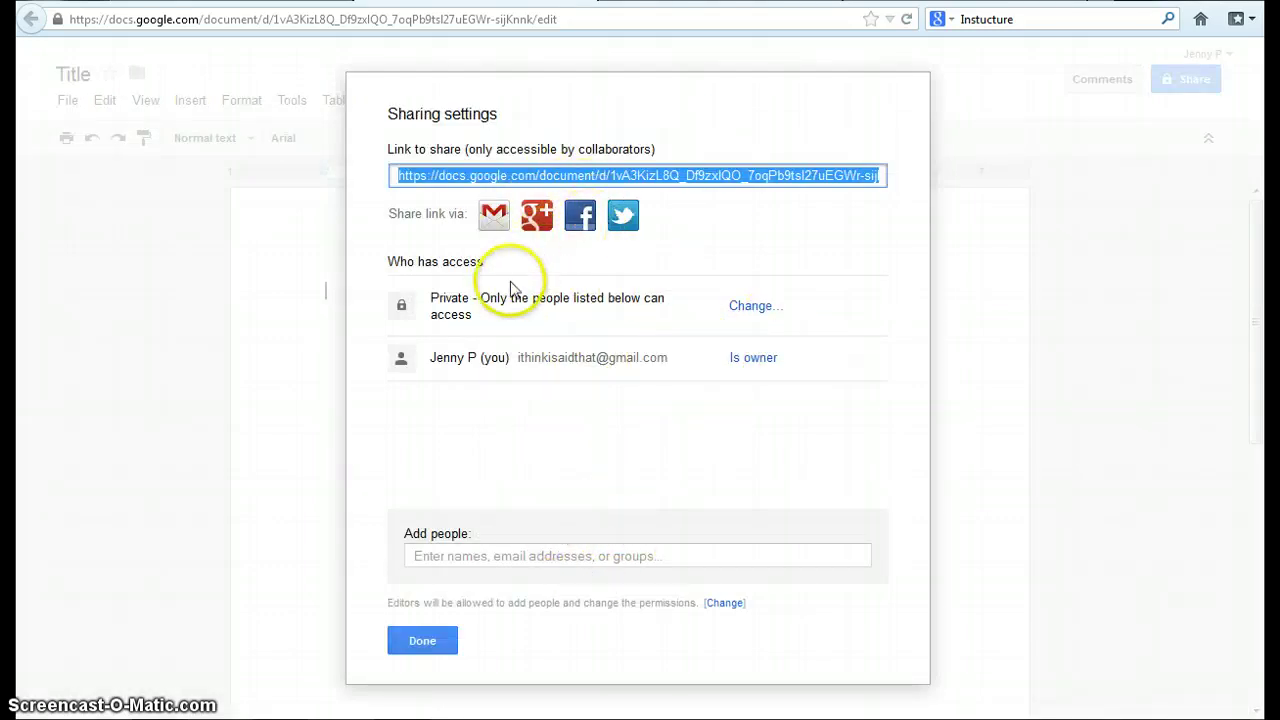
left_click(748, 308)
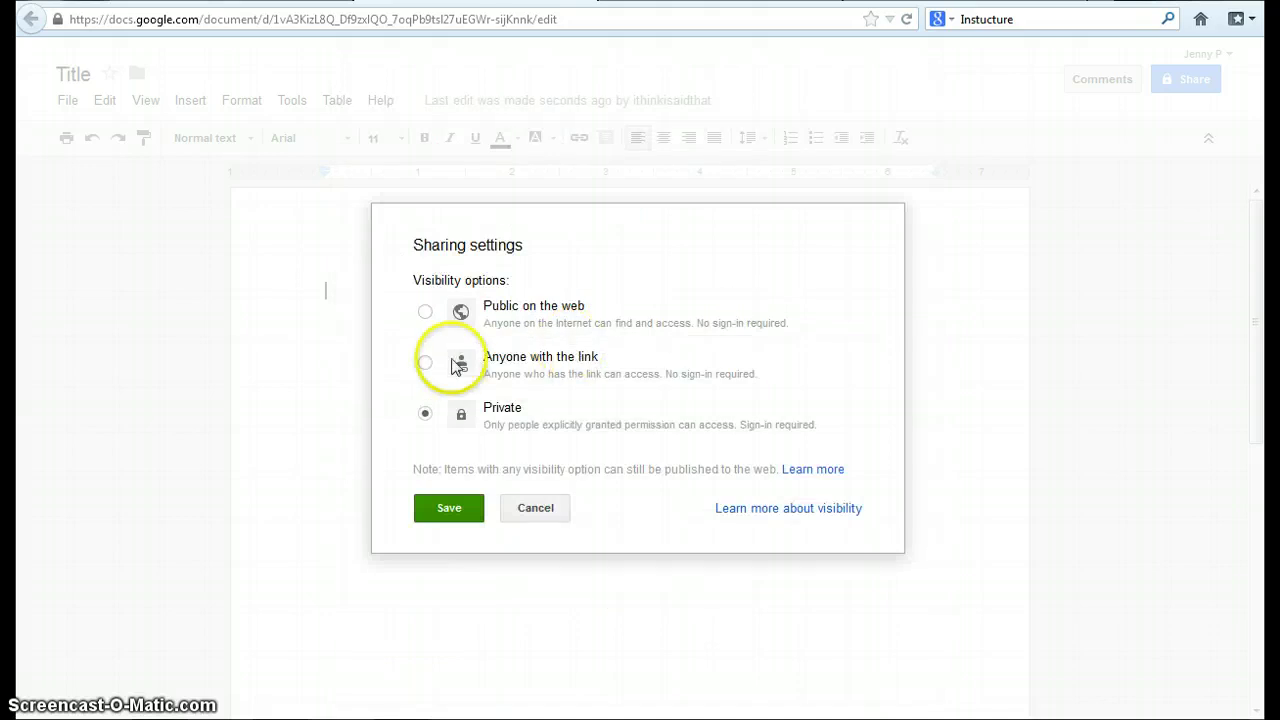
left_click(427, 363)
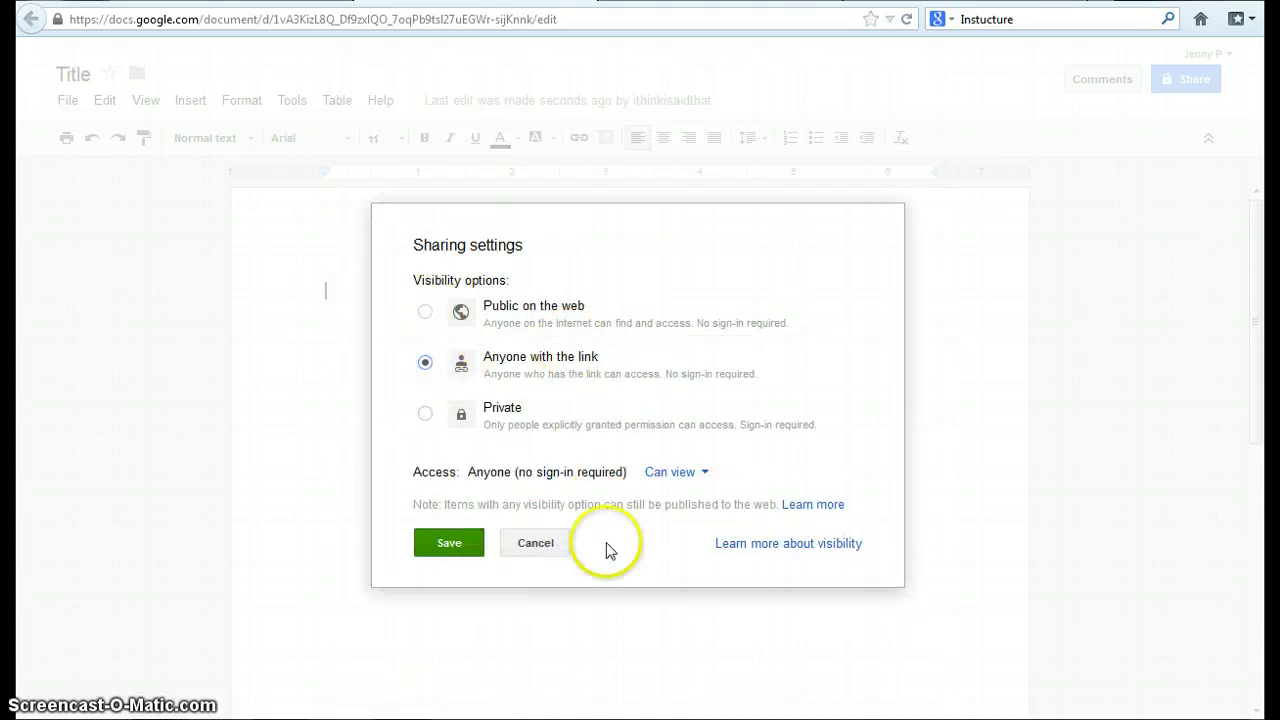
left_click(466, 551)
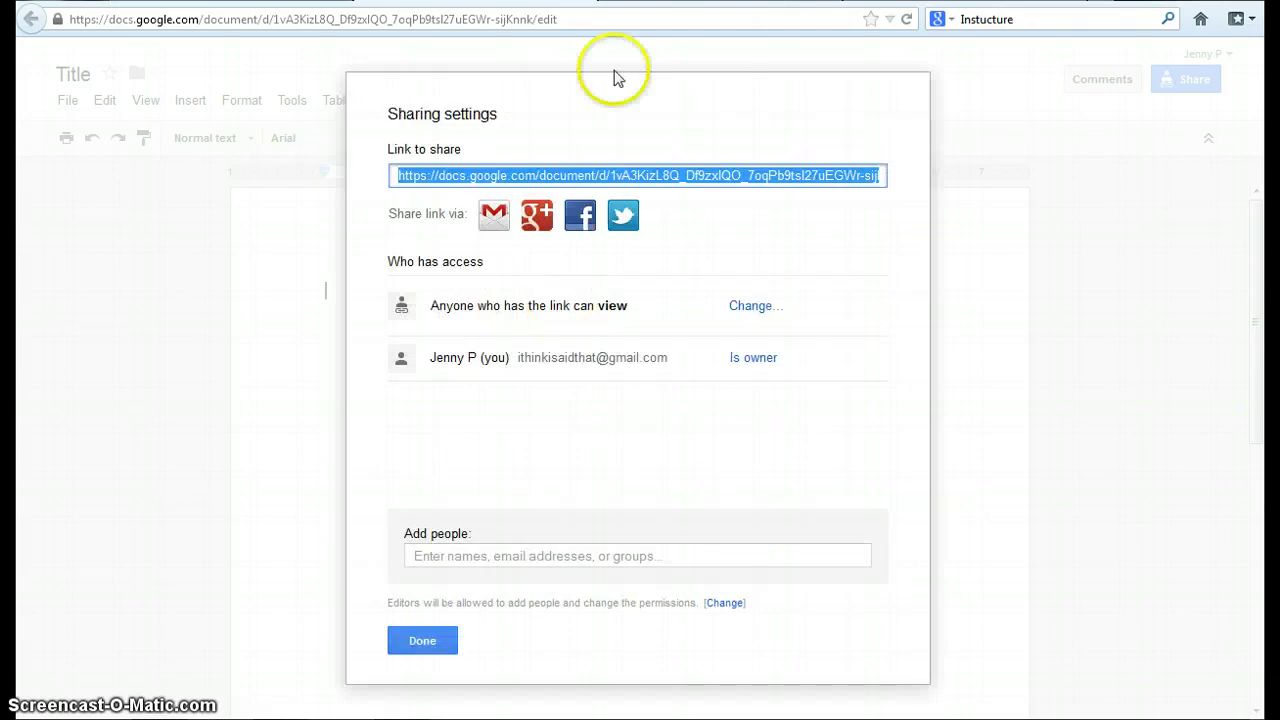